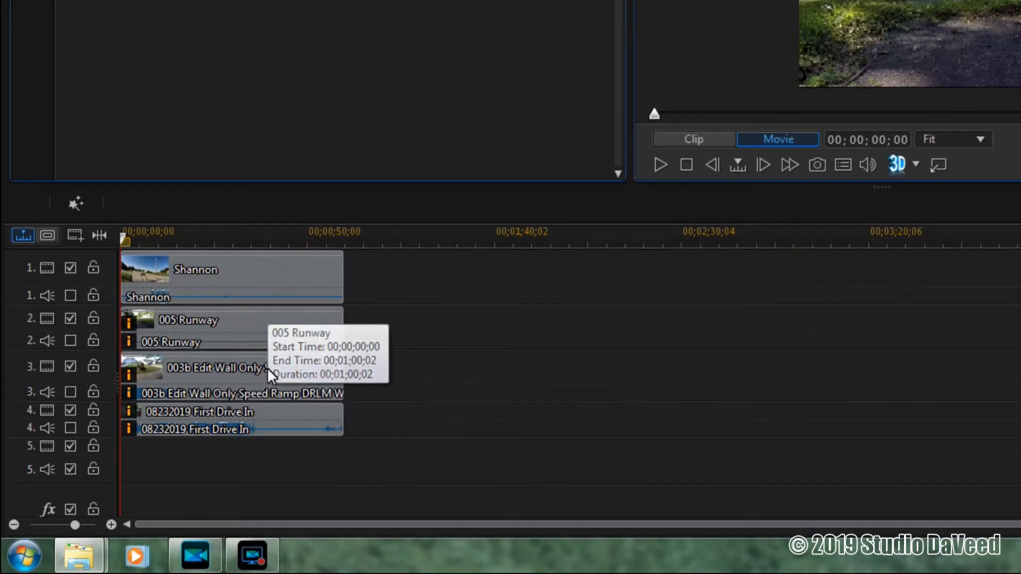
# Play the four-way view from the start to review how the four clips run together
pyautogui.moveTo(272, 421)
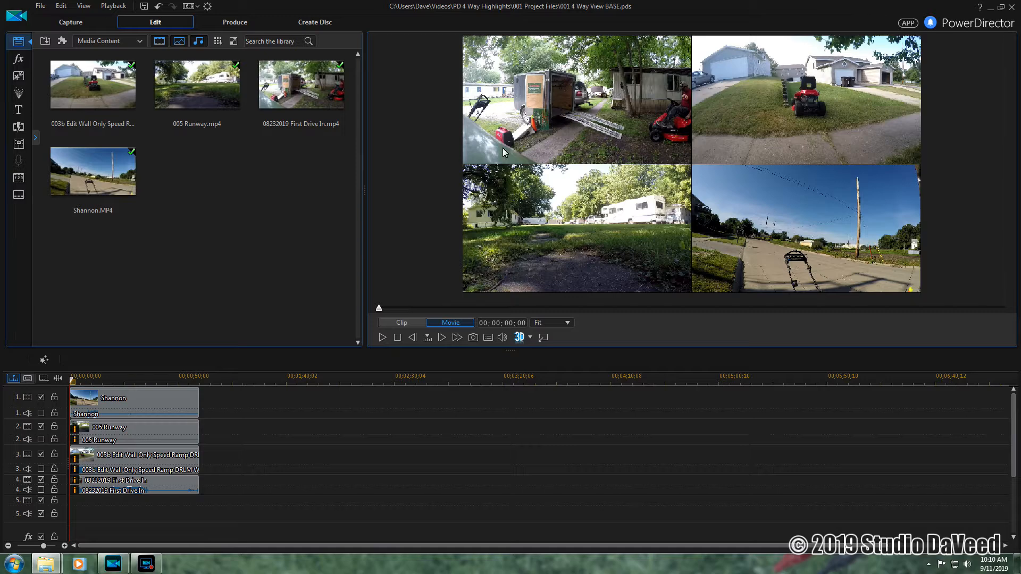
pyautogui.moveTo(159, 482)
pyautogui.click(383, 338)
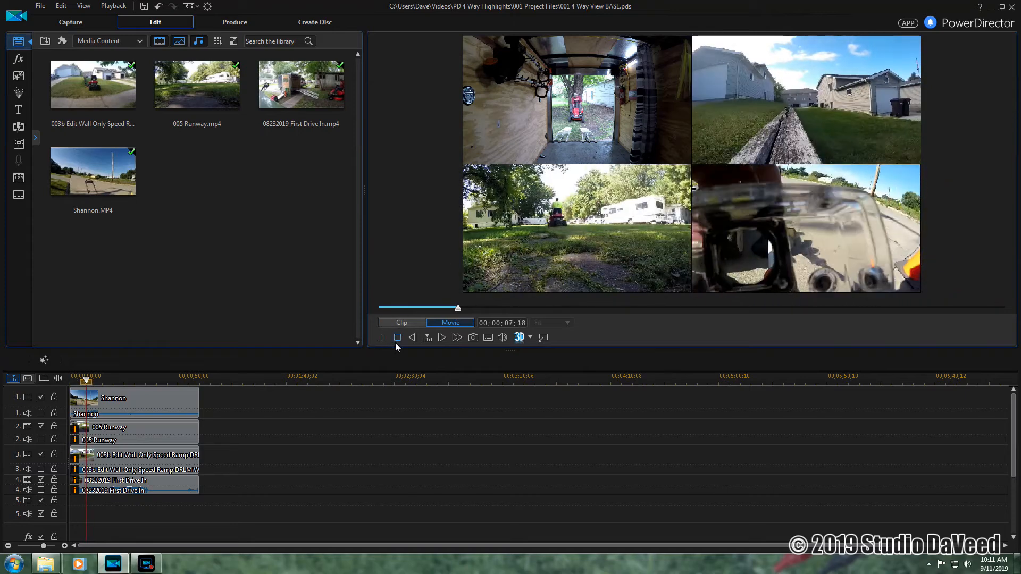
pyautogui.click(397, 338)
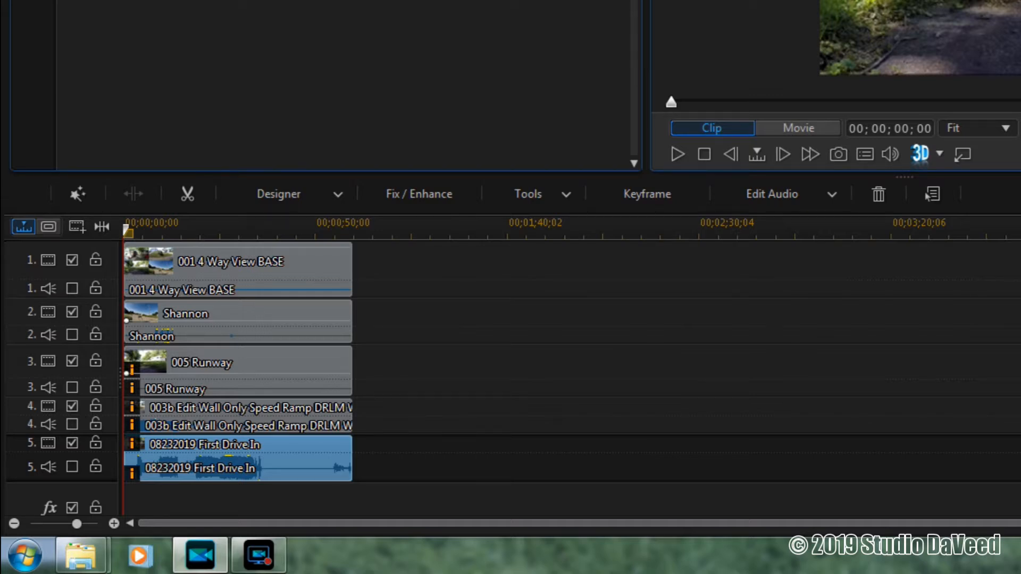
# Inspect the PiP position, scale and opacity settings of the 08232019 First Drive In and 003b Edit Wall Only overlay clips
pyautogui.moveTo(314, 263)
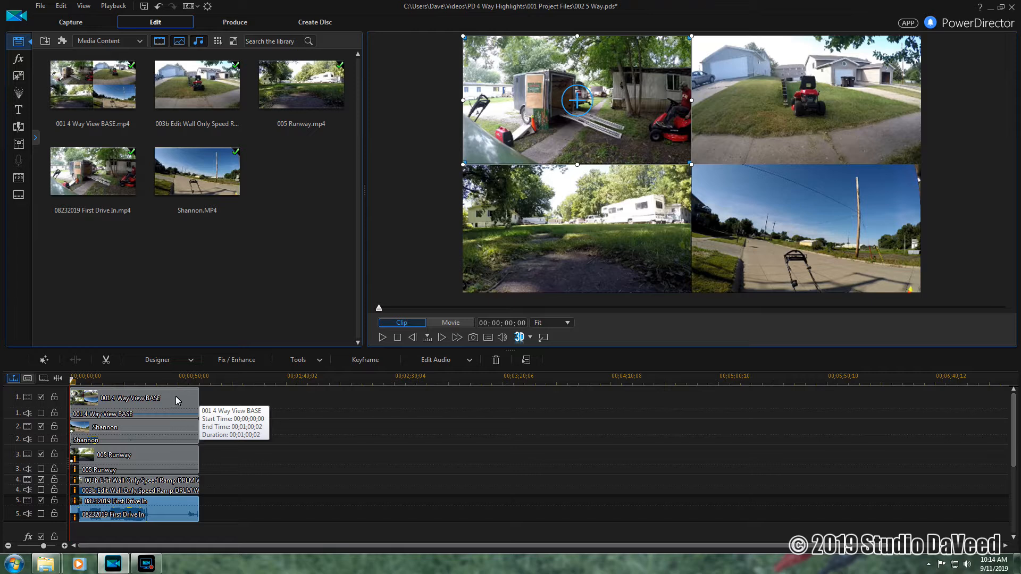
pyautogui.doubleClick(161, 508)
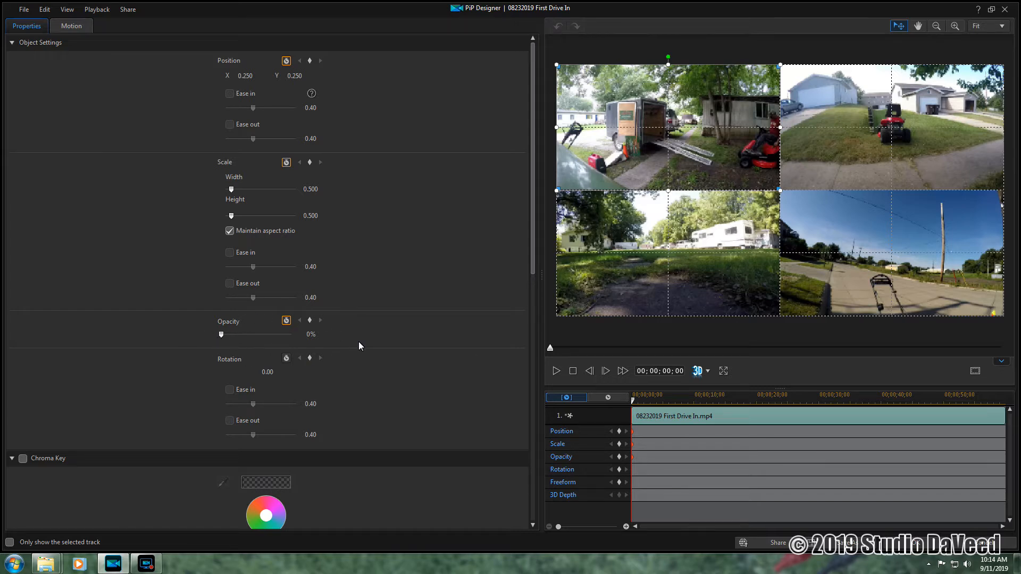
pyautogui.click(930, 546)
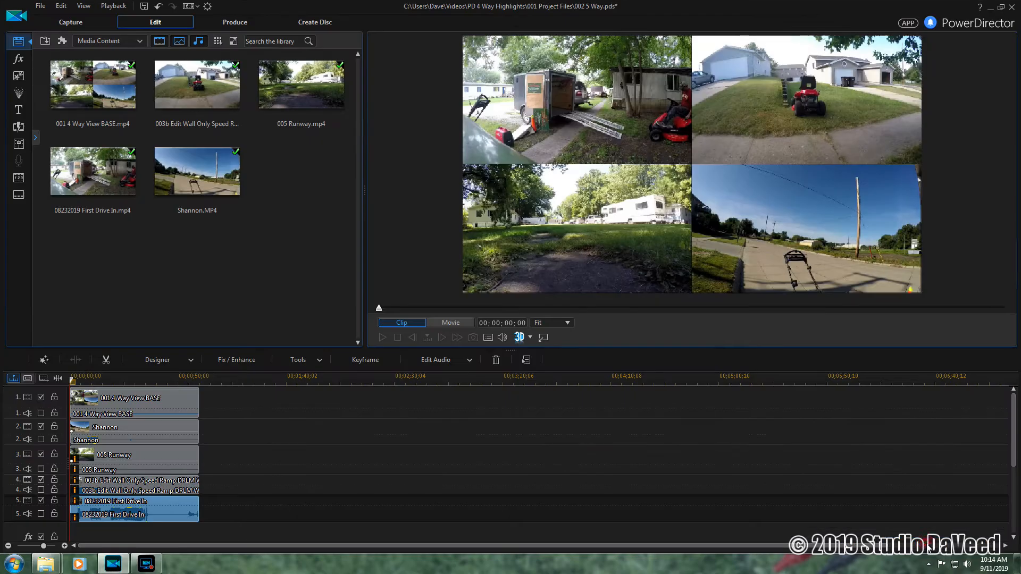
pyautogui.doubleClick(160, 484)
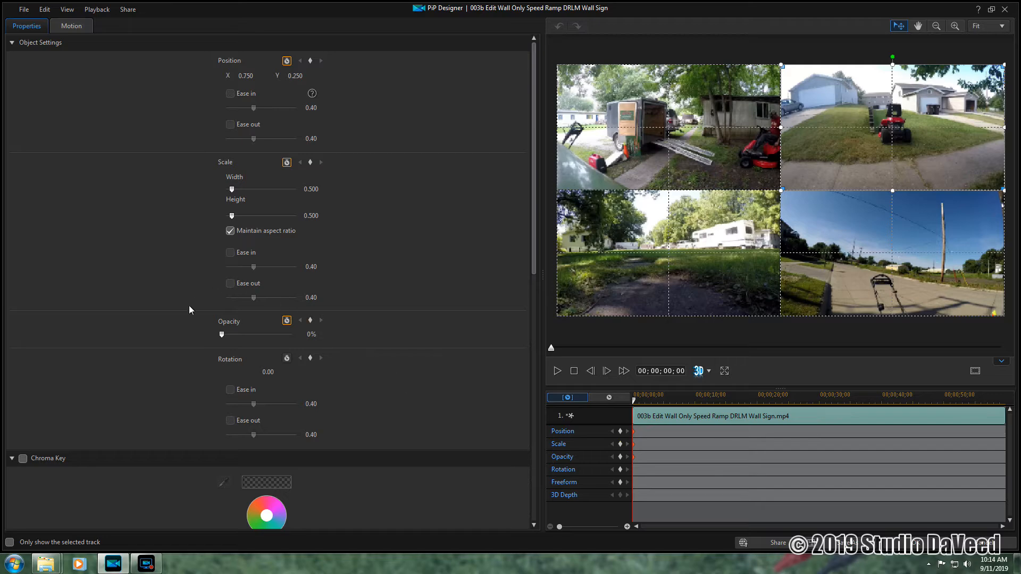
pyautogui.click(915, 543)
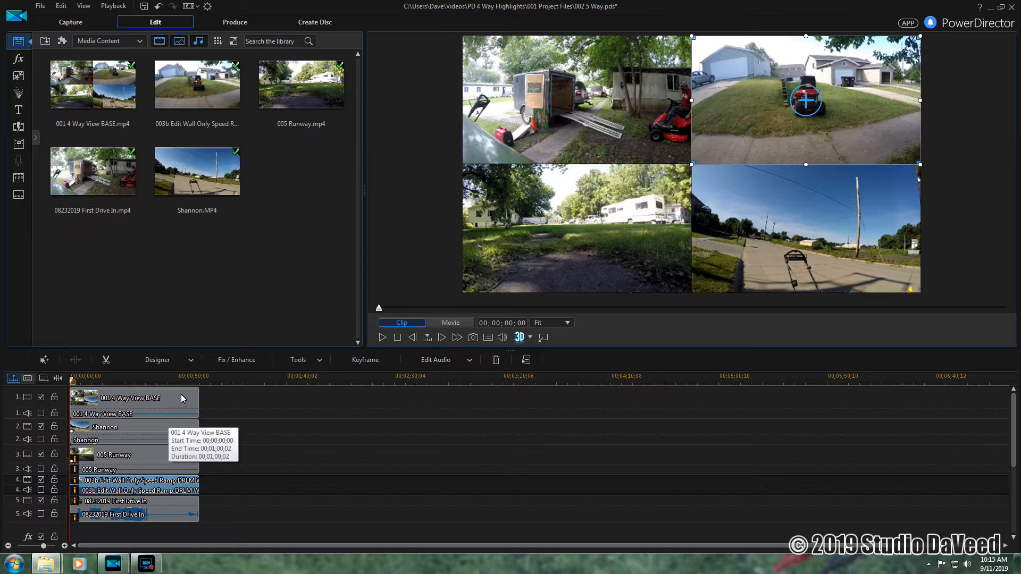
# Play the movie to 00;00;04;27 and add position, scale and opacity keyframes there to the 08232019 First Drive In clip
pyautogui.click(181, 509)
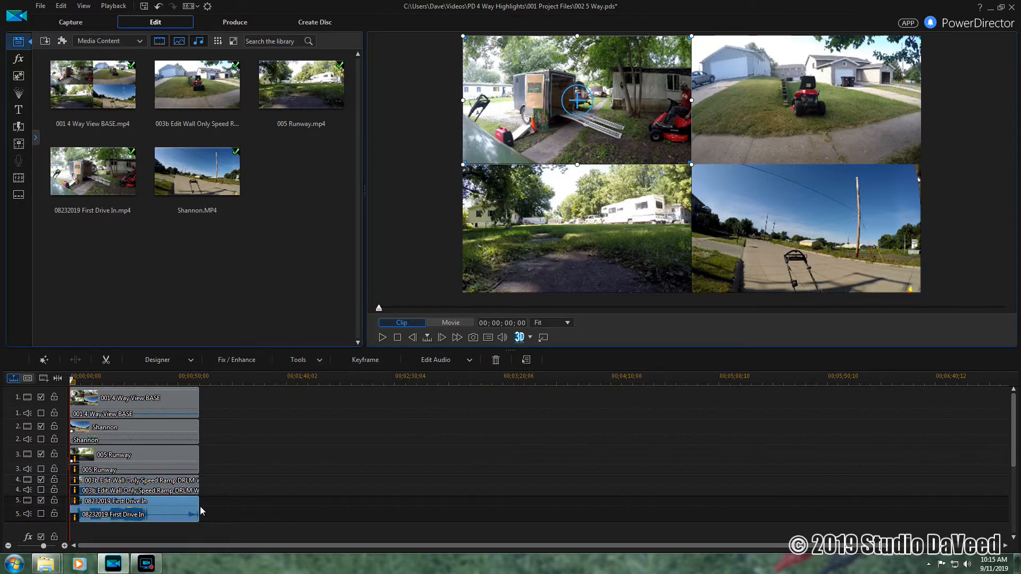
pyautogui.click(446, 324)
pyautogui.click(382, 337)
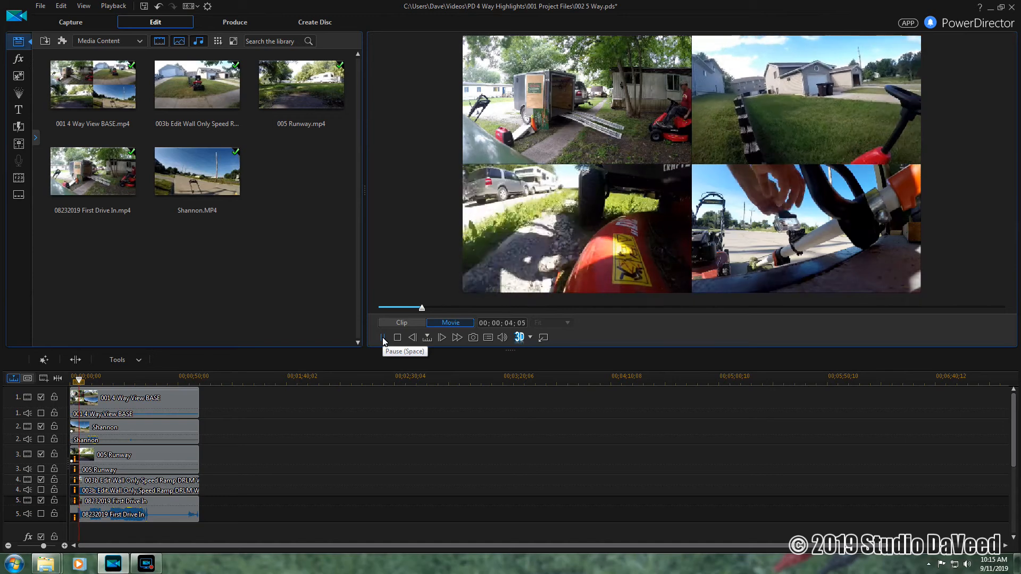
pyautogui.click(382, 338)
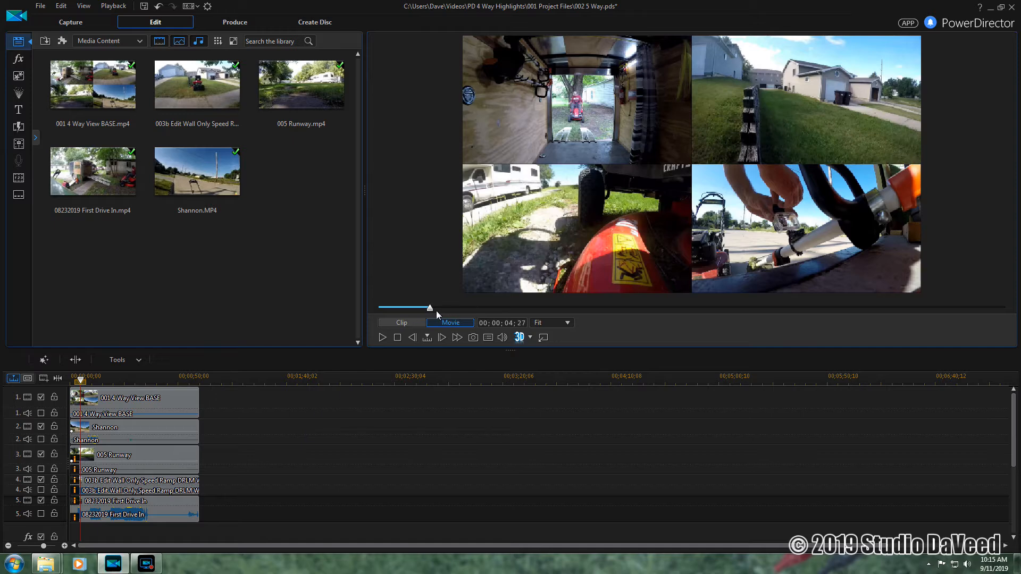
pyautogui.doubleClick(139, 505)
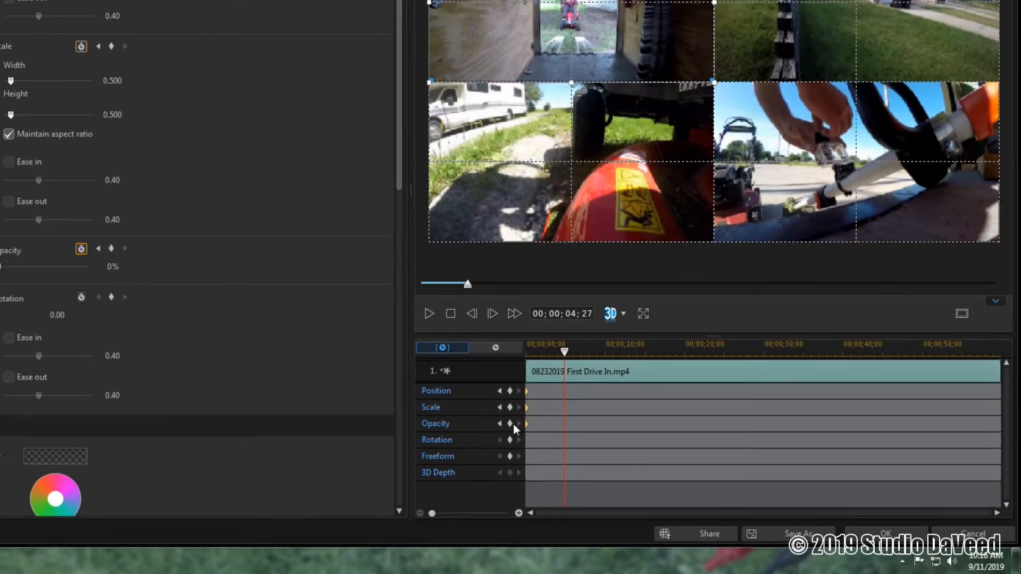
pyautogui.click(510, 390)
pyautogui.click(509, 407)
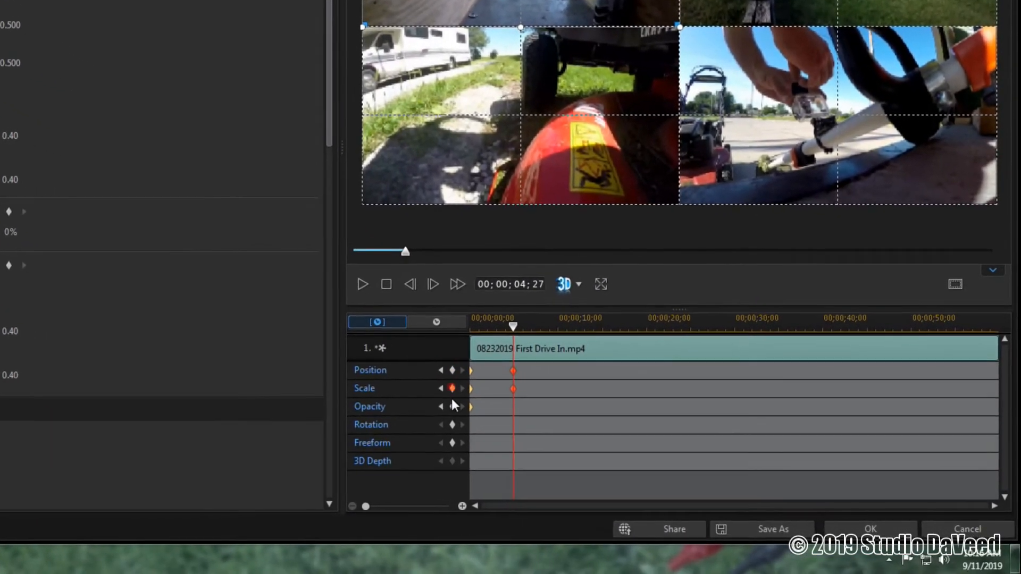
pyautogui.click(452, 406)
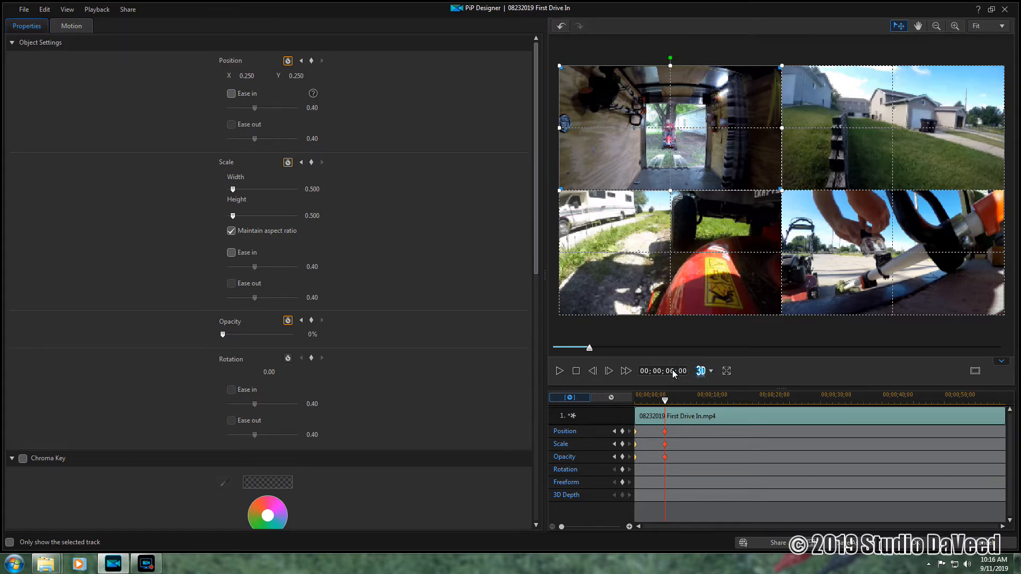
# At 00;00;06;00, enlarge the First Drive In clip to fill the whole frame and set its opacity to 100%
pyautogui.press('Return')
pyautogui.moveTo(783, 196); pyautogui.dragTo(999, 315)
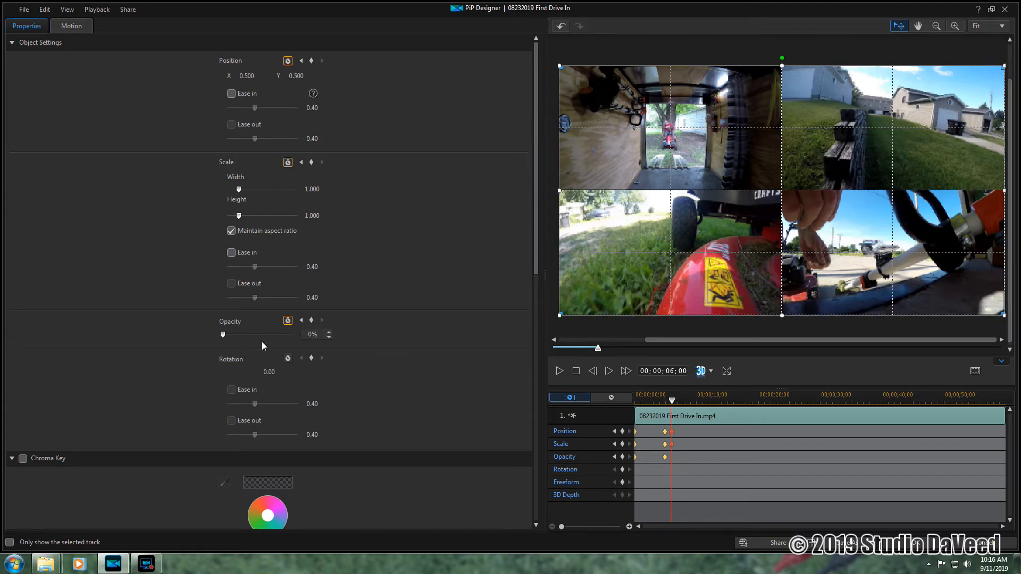
pyautogui.moveTo(223, 336); pyautogui.dragTo(331, 334)
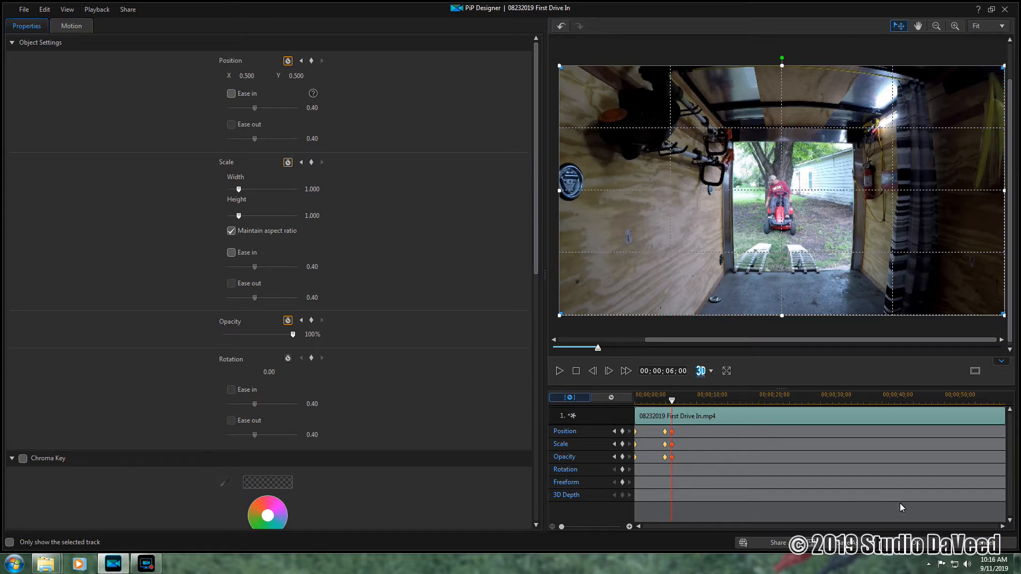
# Preview the zoom and add position, scale and opacity keyframes at 00;00;11;07 to hold the First Drive In clip at full frame
pyautogui.click(576, 370)
pyautogui.click(559, 372)
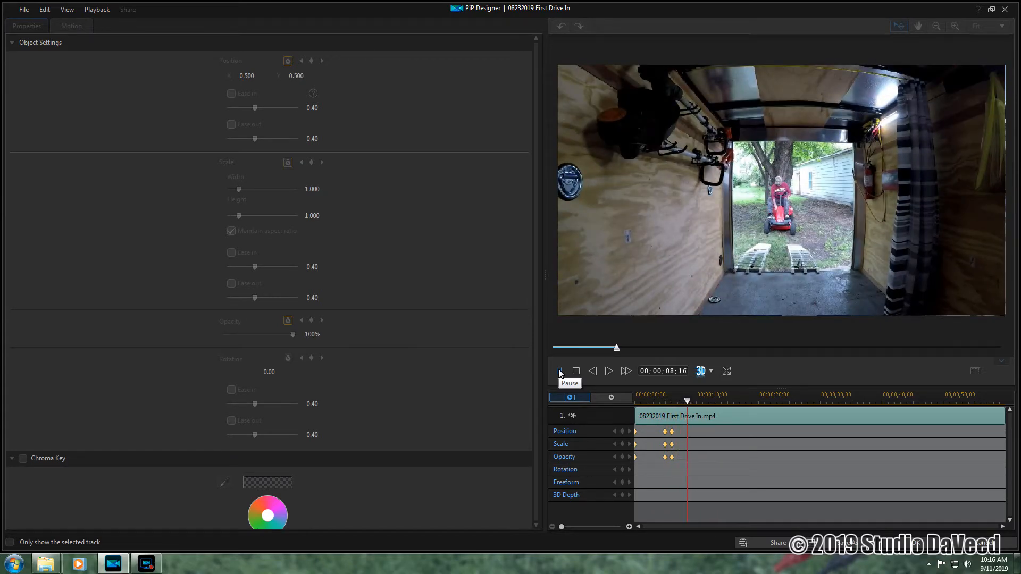
pyautogui.click(559, 372)
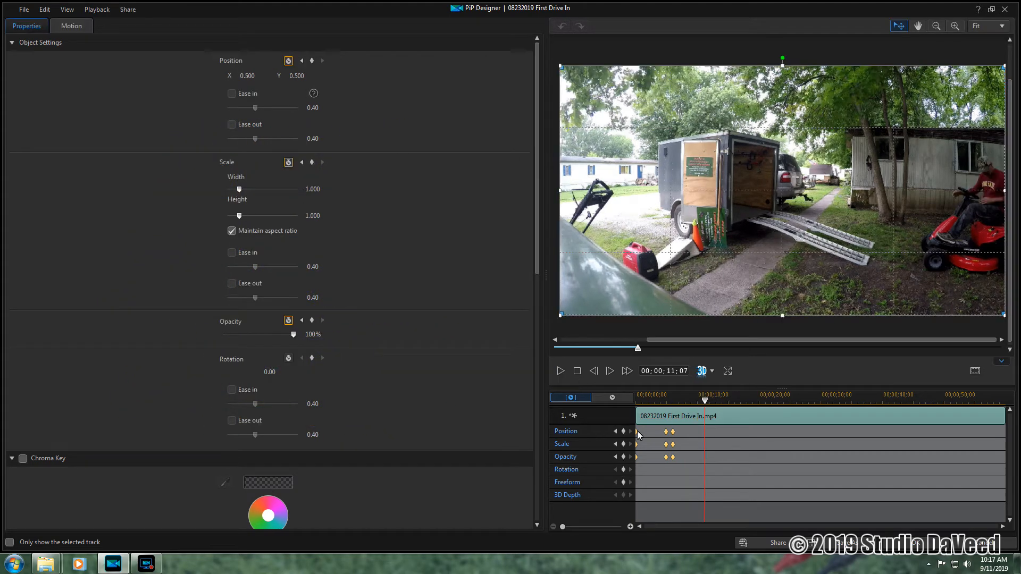
pyautogui.click(623, 431)
# At 00;00;14;00, shrink the First Drive In clip back to 0.500 scale in its upper-left quarter, set opacity to 0% and accept the changes
pyautogui.click(676, 375)
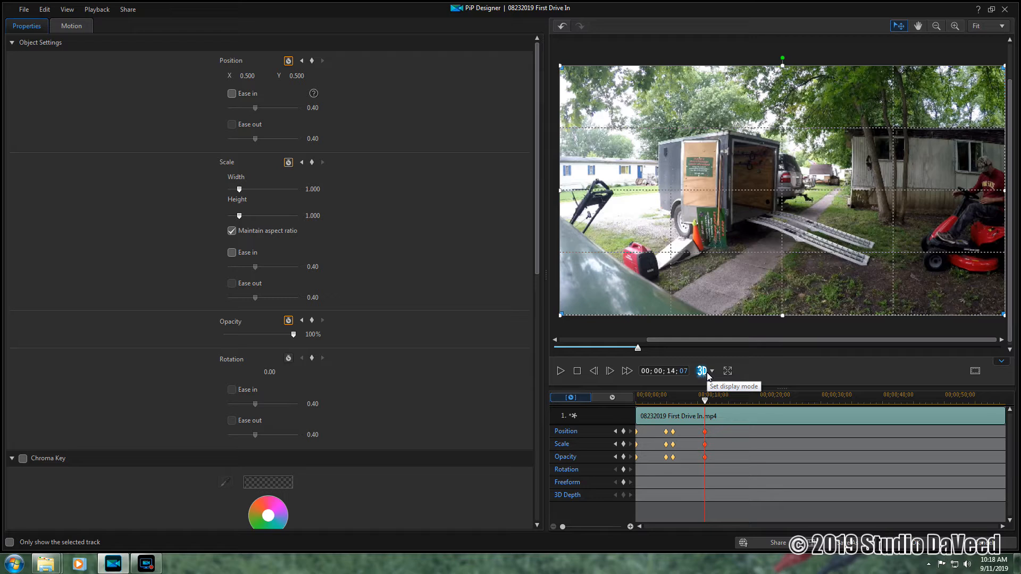
pyautogui.press('Return')
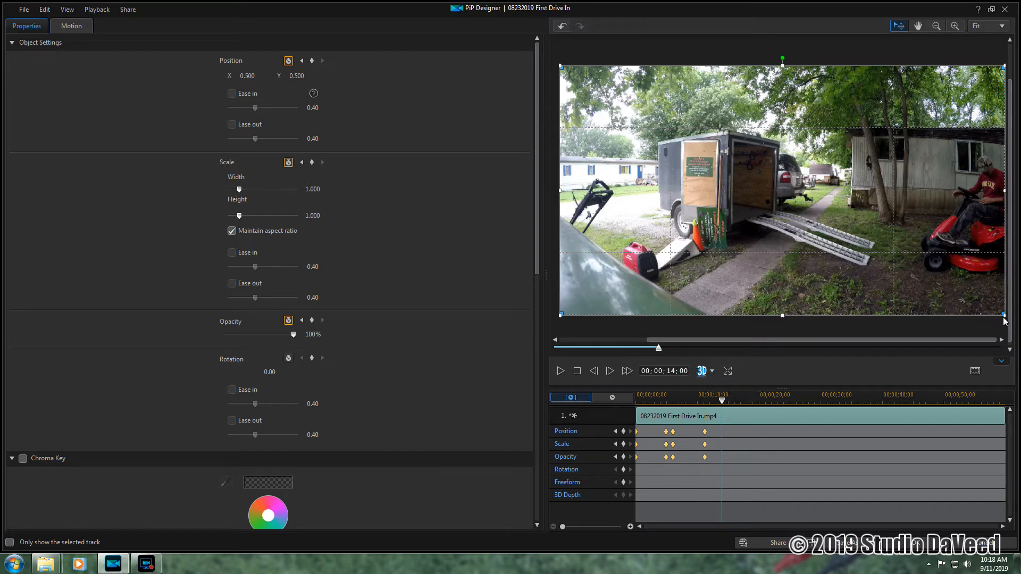
pyautogui.moveTo(1004, 317); pyautogui.dragTo(761, 174)
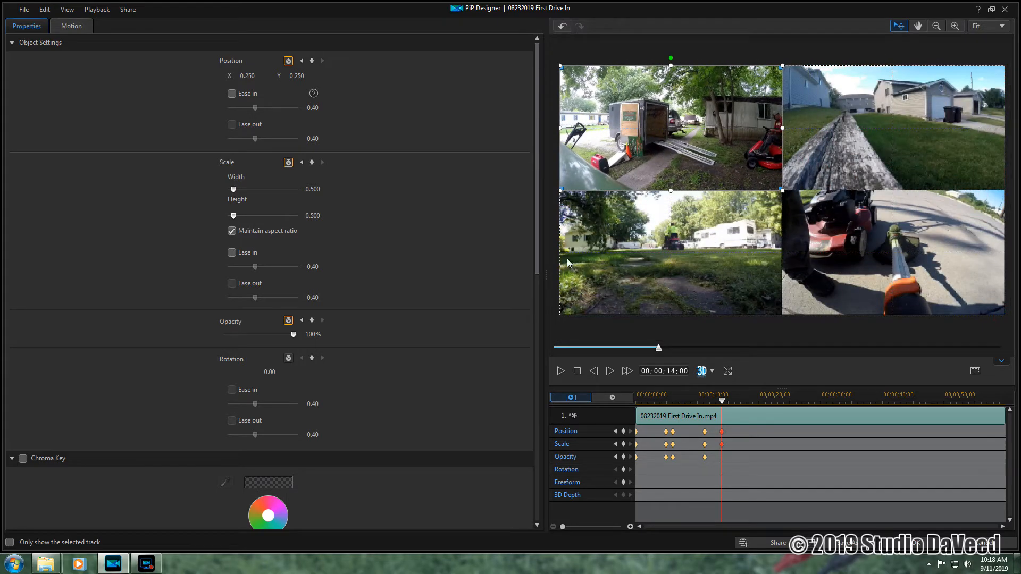
pyautogui.moveTo(294, 336); pyautogui.dragTo(231, 348)
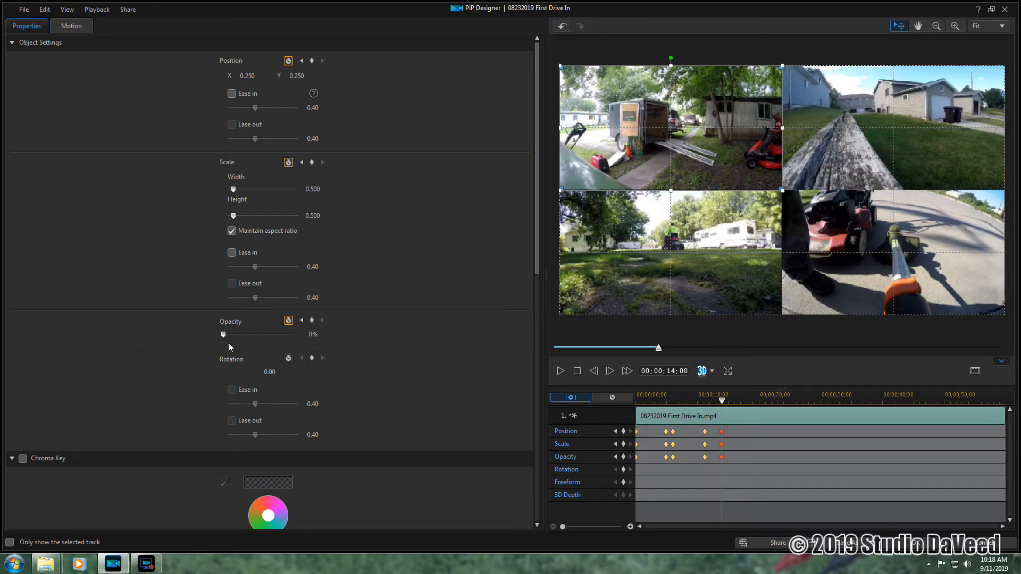
pyautogui.click(934, 548)
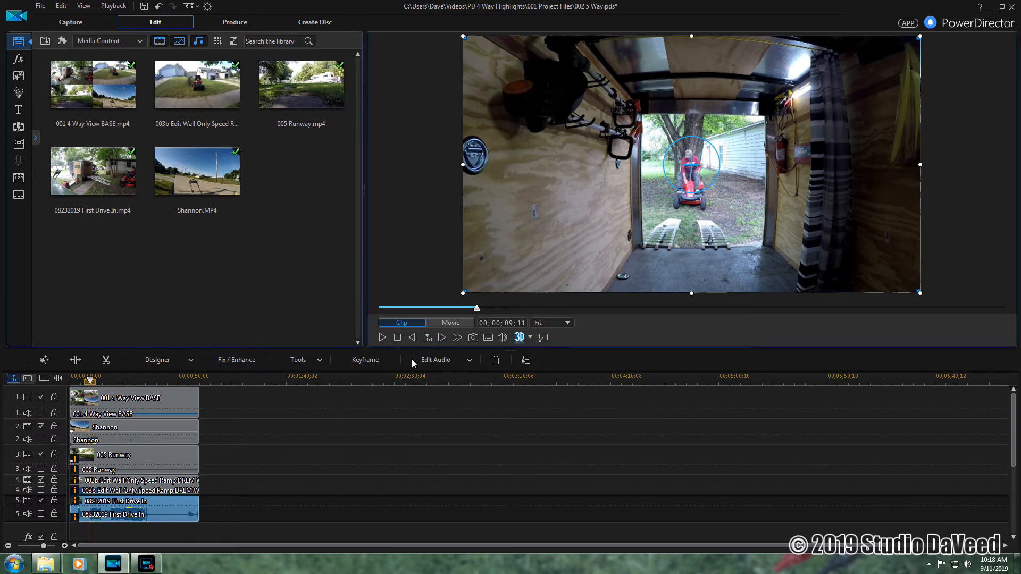
# Play the clip to 00;00;16;22 and add position, scale and opacity keyframes there to the 003b Edit Wall Only clip
pyautogui.click(382, 338)
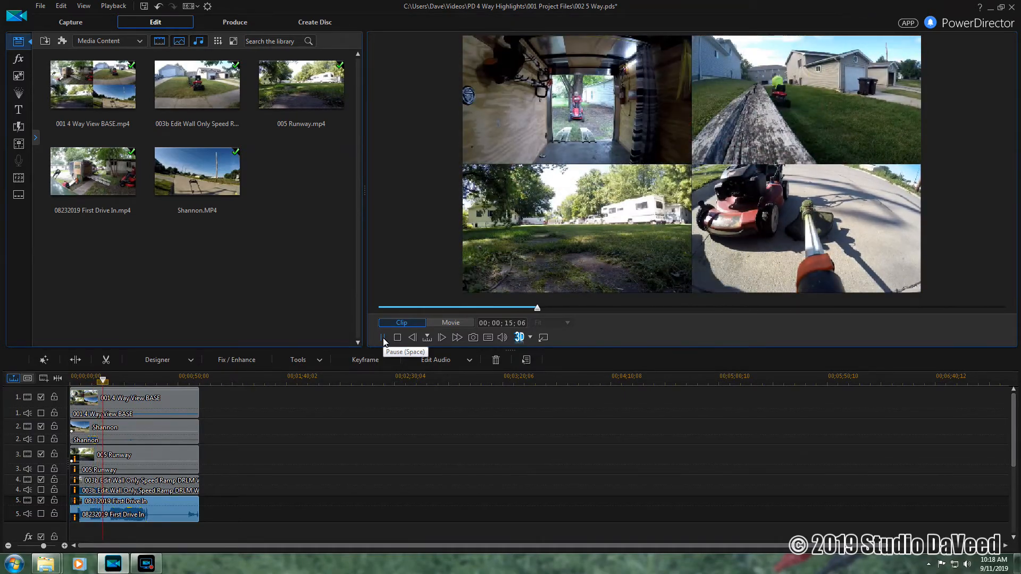
pyautogui.click(383, 337)
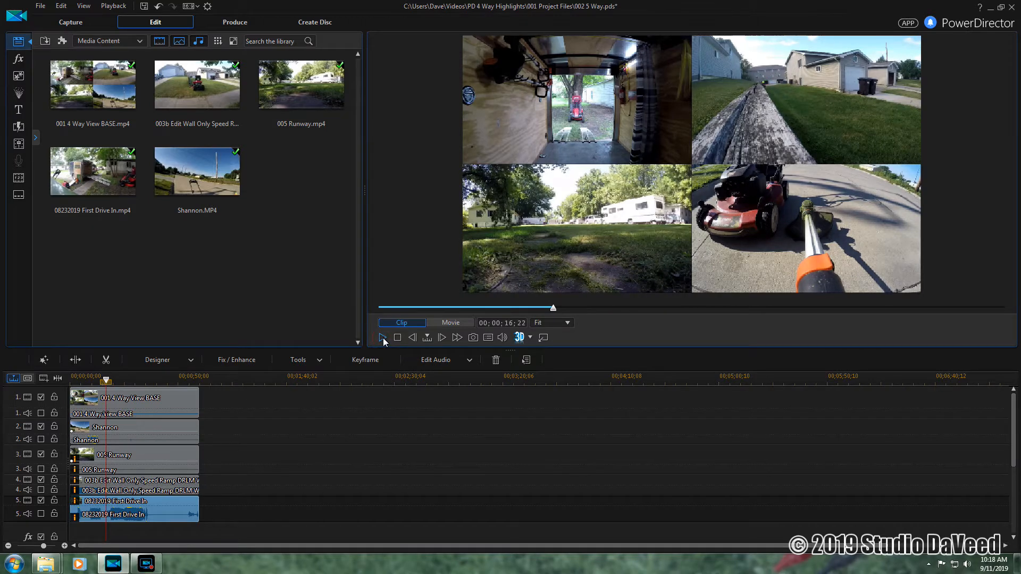
pyautogui.doubleClick(171, 485)
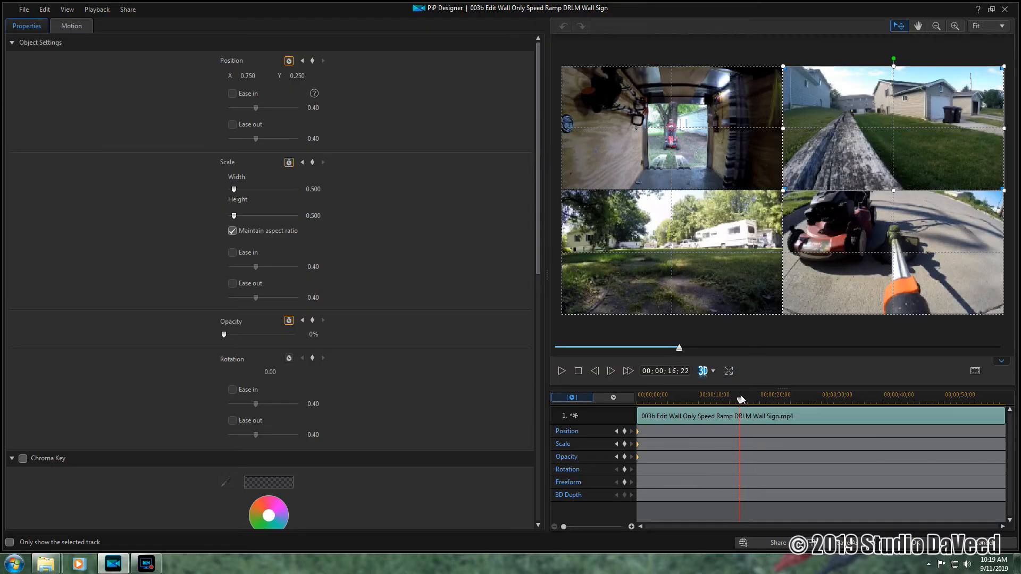
pyautogui.click(625, 433)
pyautogui.click(625, 444)
# At 00;00;19;00, enlarge the 003b Edit Wall Only clip to fill the whole frame and set its opacity to 100%
pyautogui.press('Return')
pyautogui.moveTo(783, 194); pyautogui.dragTo(562, 314)
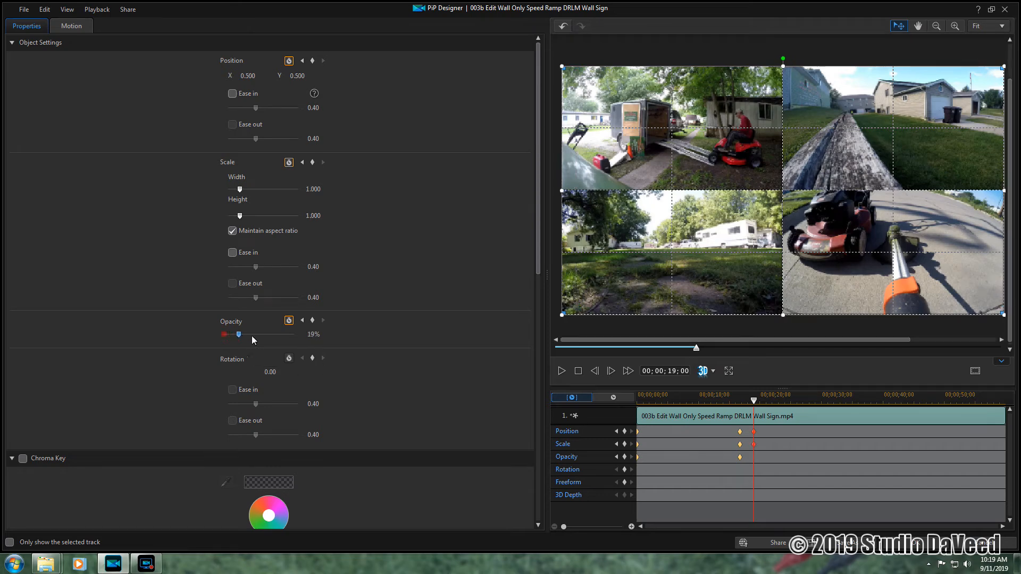
pyautogui.moveTo(252, 337); pyautogui.dragTo(314, 343)
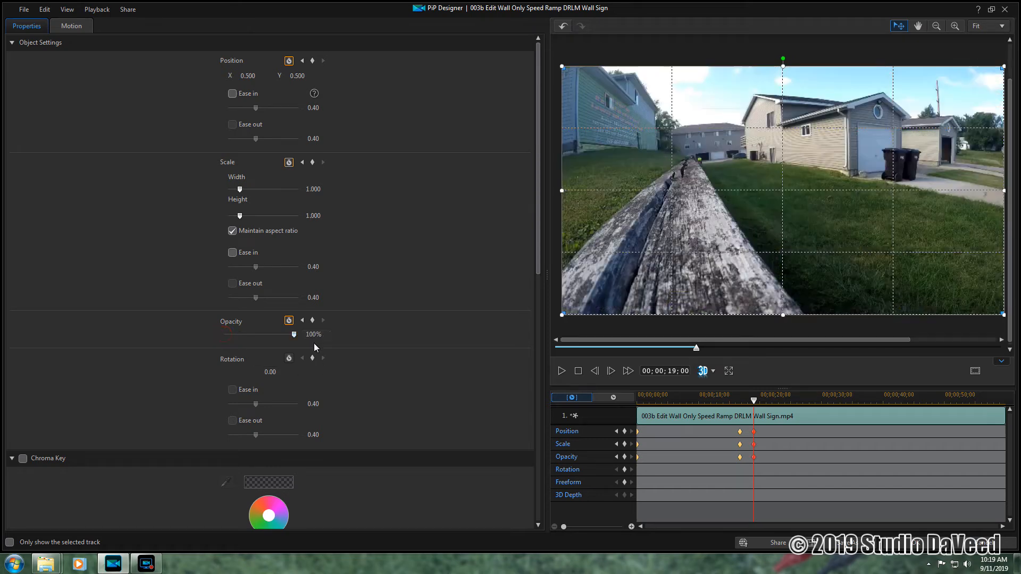
# Hold the 003b clip at full frame with keyframes at 00;00;27;00, and shrink it back to its upper-right quarter at 00;00;30;00
pyautogui.click(674, 371)
pyautogui.write('27')
pyautogui.press('Return')
pyautogui.click(624, 431)
pyautogui.click(624, 444)
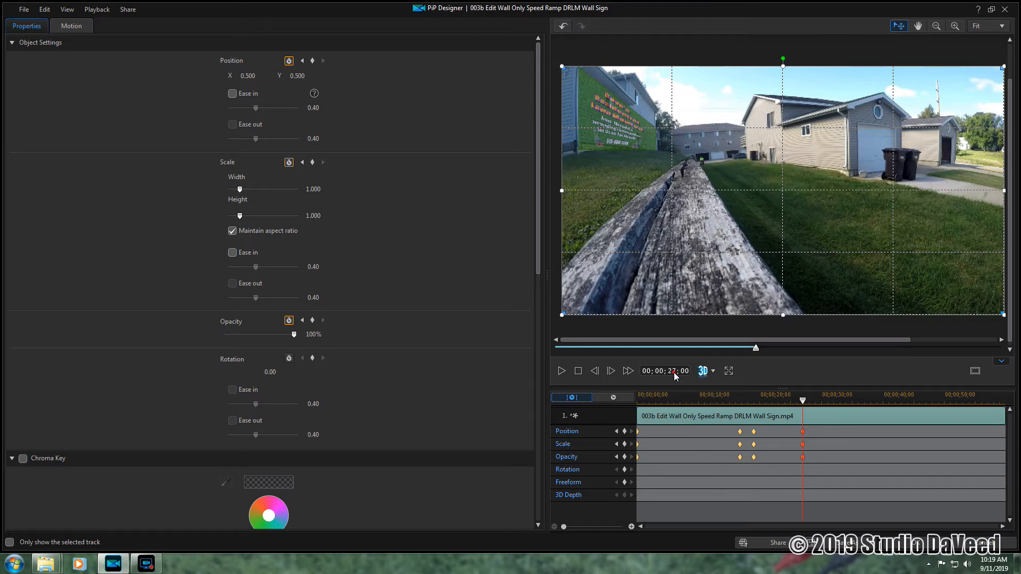
pyautogui.press('Return')
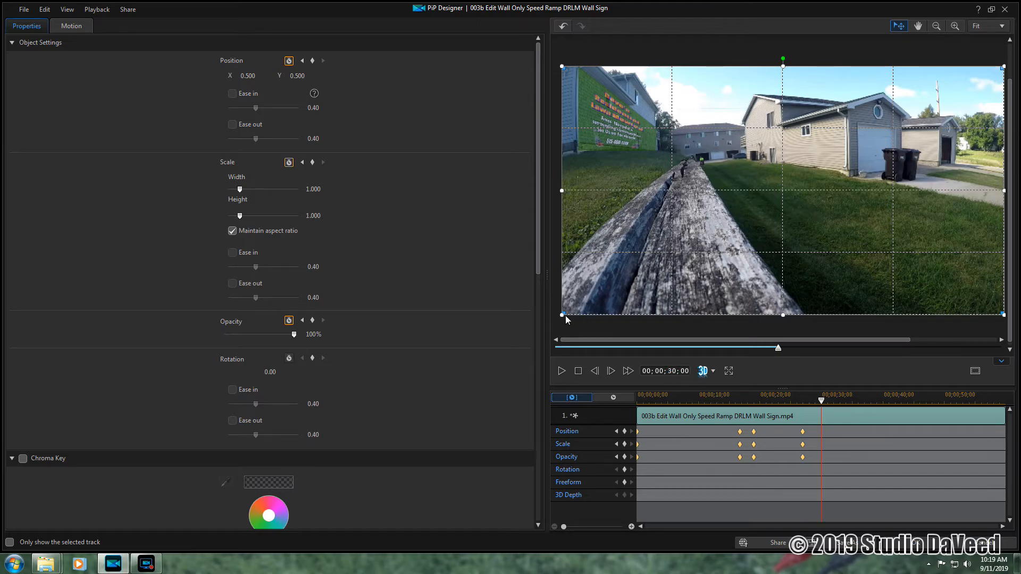
pyautogui.moveTo(562, 316); pyautogui.dragTo(783, 191)
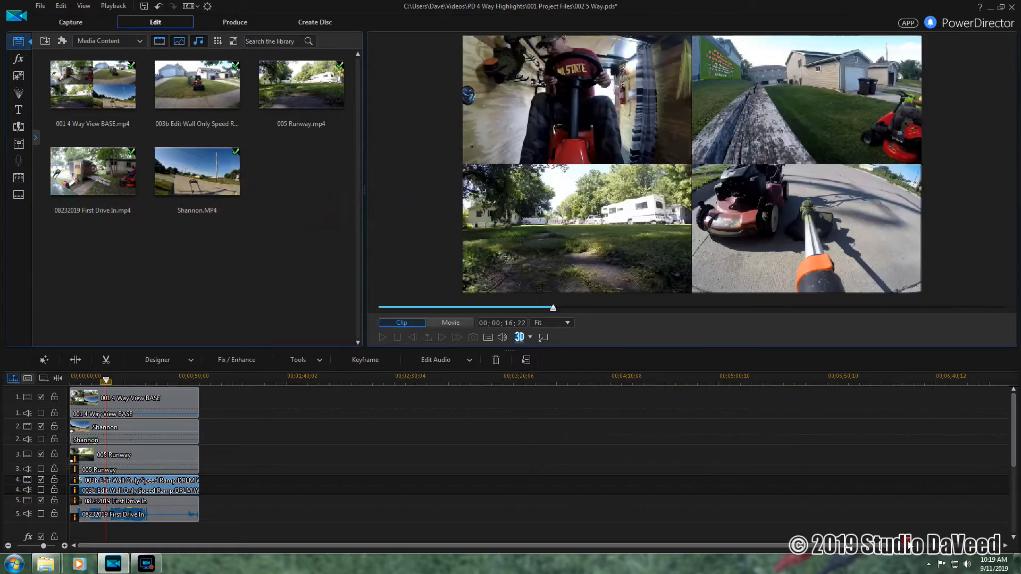
# Play the edited project from the start and again from 00;00;23;05 to check the full-frame zooms of the four views
pyautogui.click(450, 323)
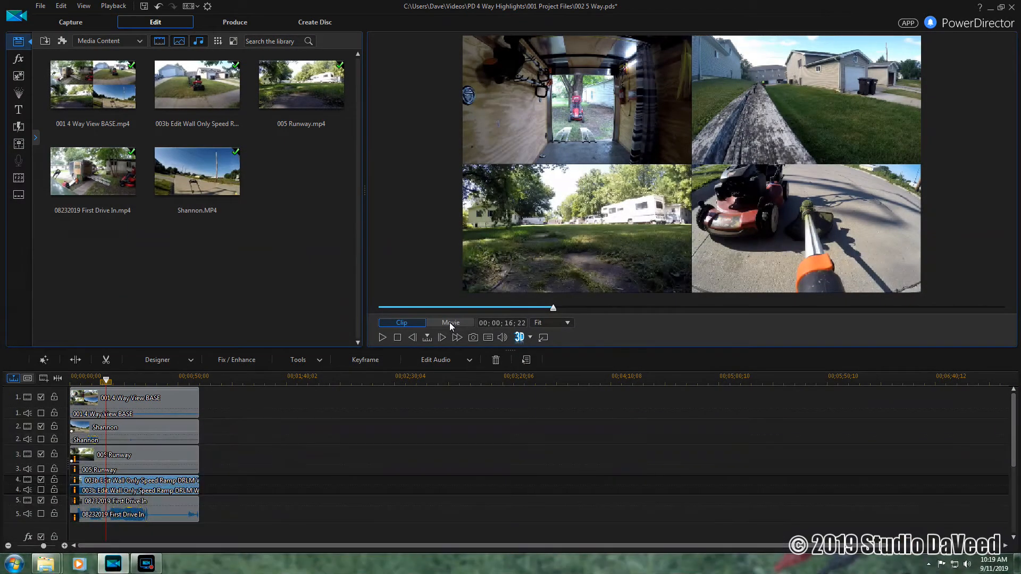
pyautogui.click(398, 337)
pyautogui.click(382, 337)
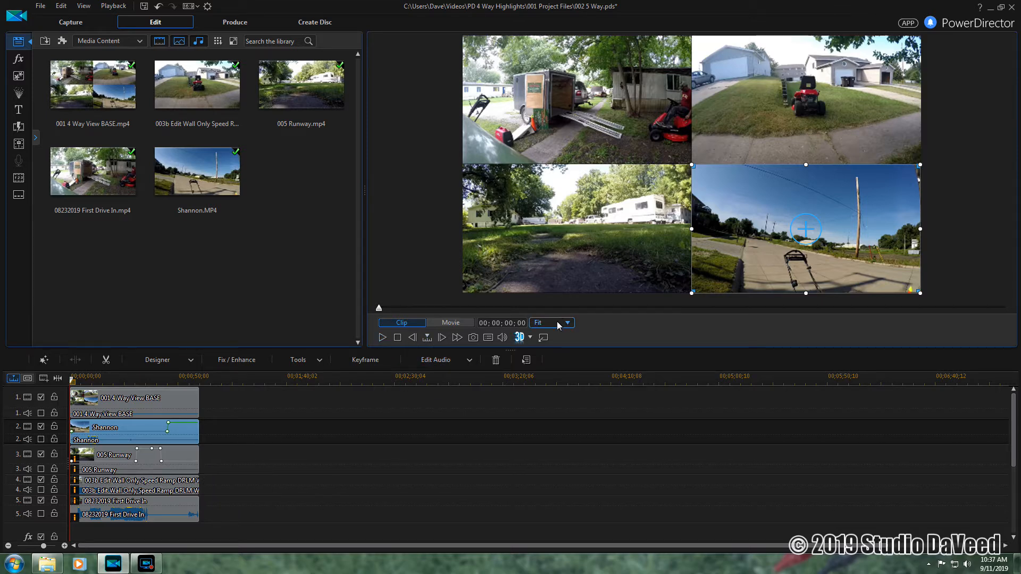
pyautogui.click(621, 307)
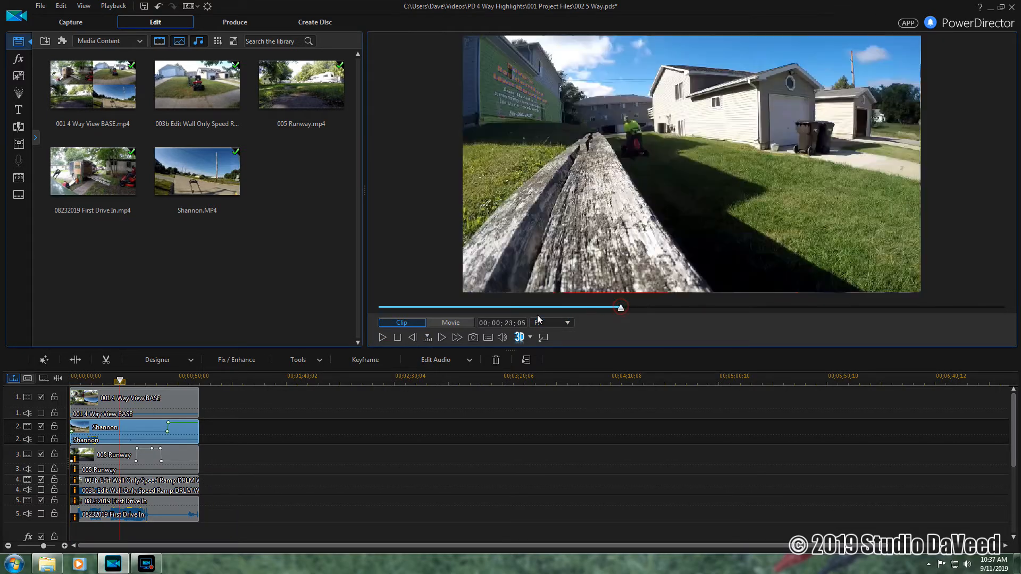
pyautogui.click(381, 337)
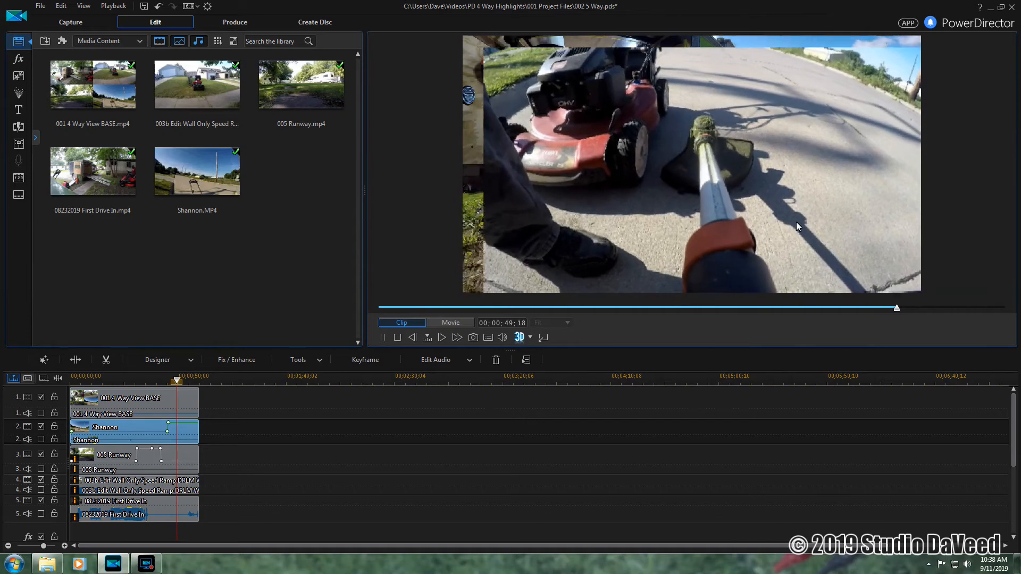
# Step through the 005 Runway clip's position, scale and opacity keyframes from the start to 00;00;42;15 and examine the values at each
pyautogui.click(587, 371)
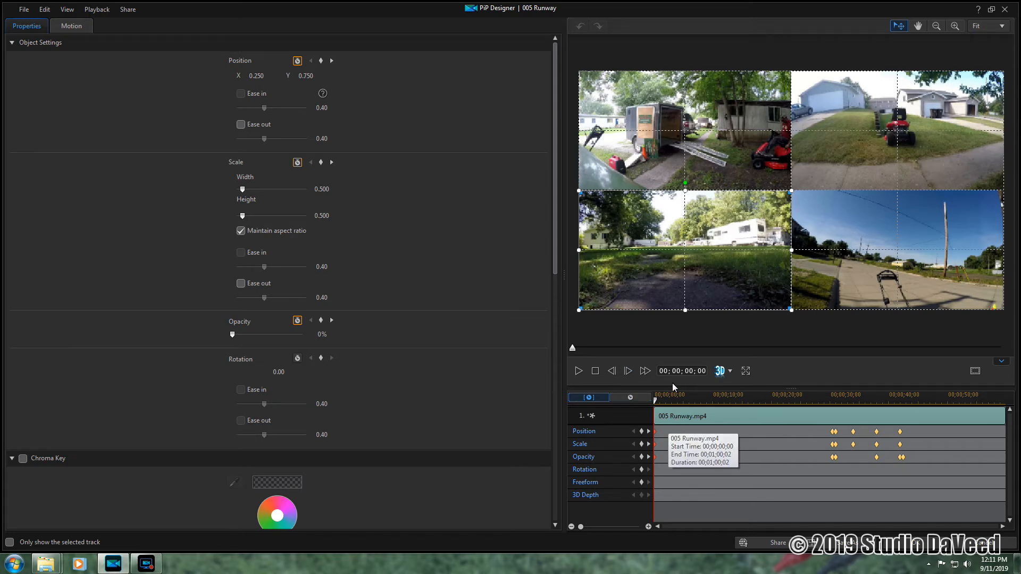
pyautogui.click(650, 431)
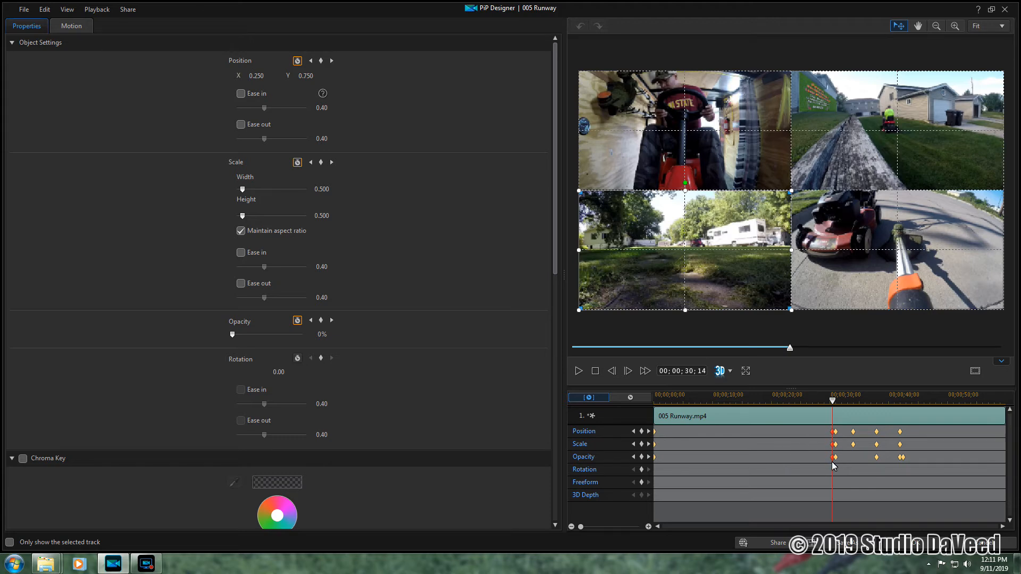
pyautogui.click(649, 432)
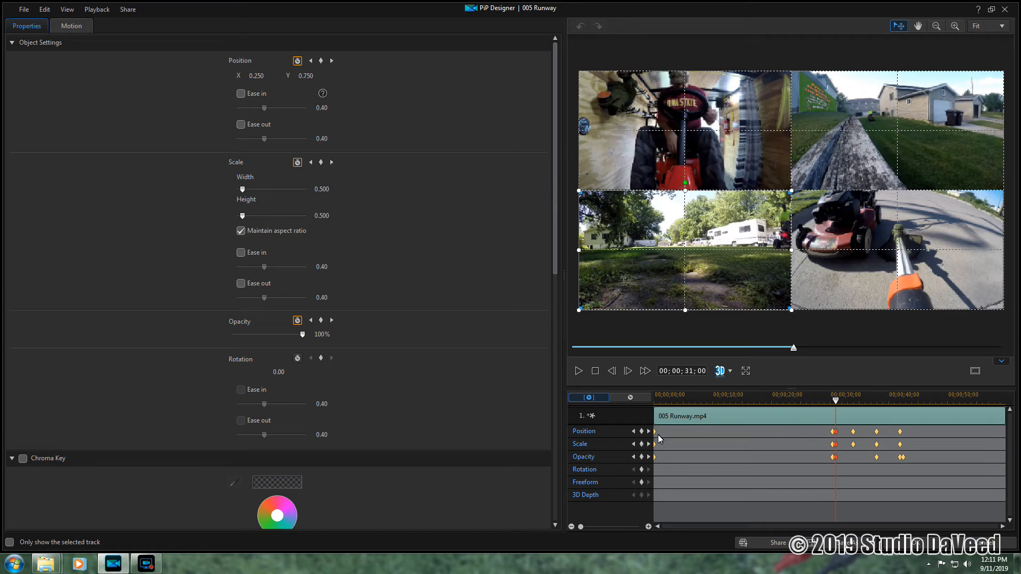
pyautogui.click(633, 458)
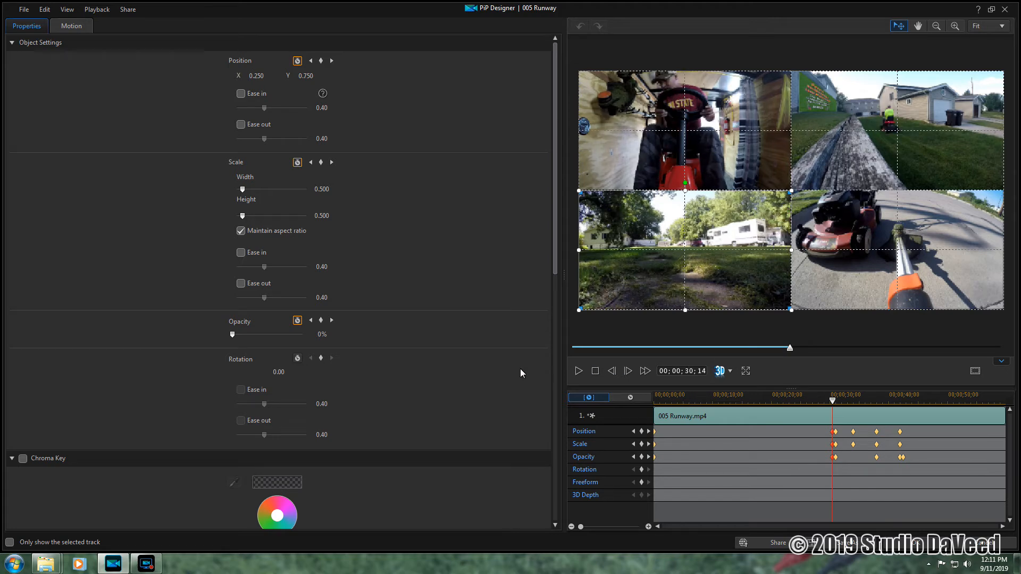
pyautogui.click(649, 432)
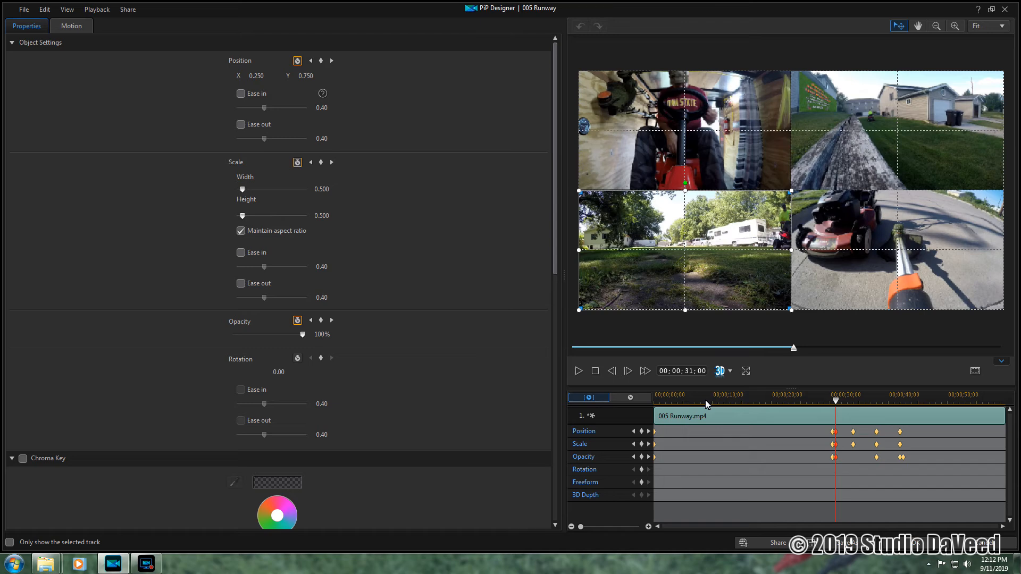
pyautogui.click(648, 432)
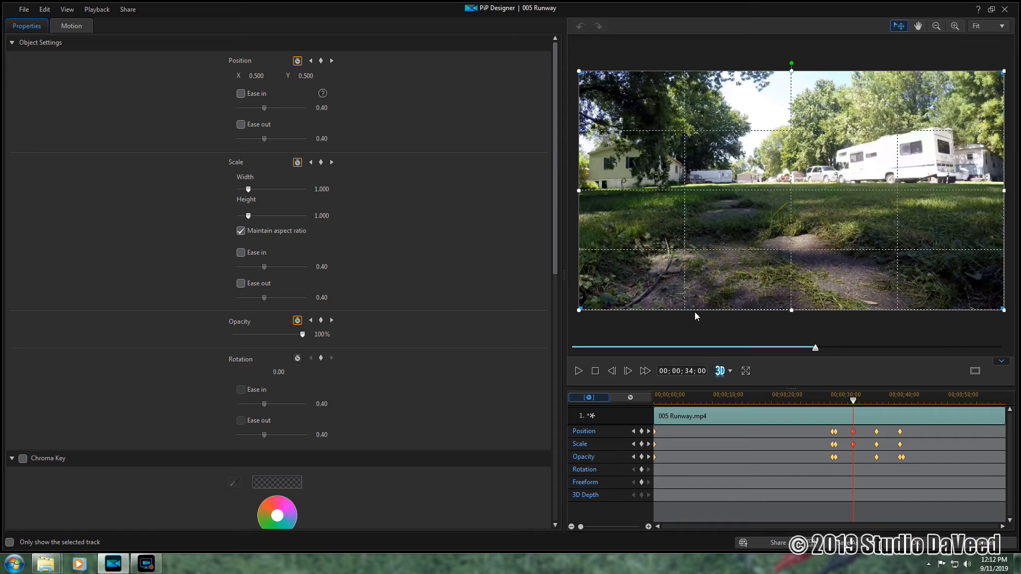
pyautogui.click(648, 432)
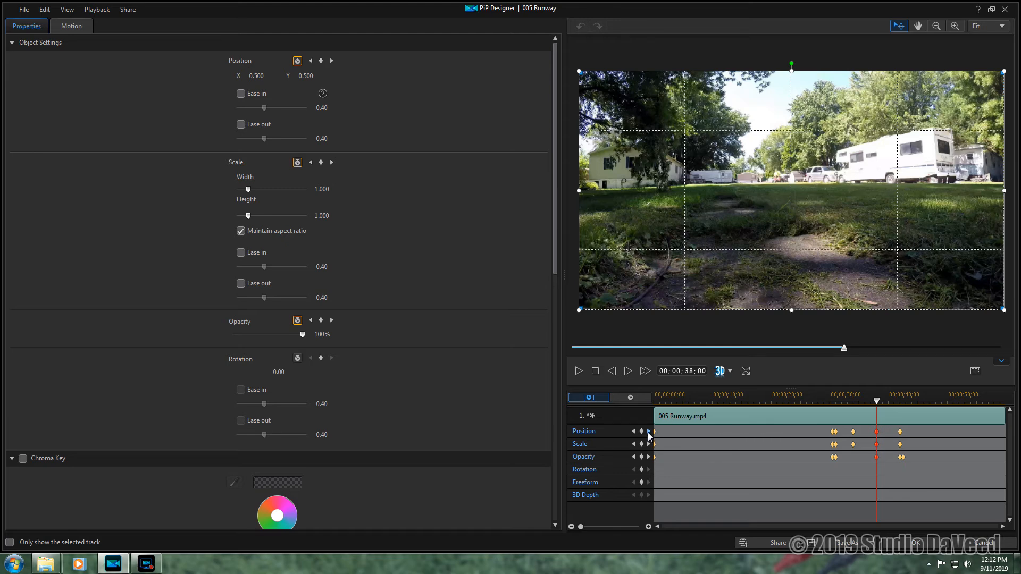
pyautogui.click(648, 434)
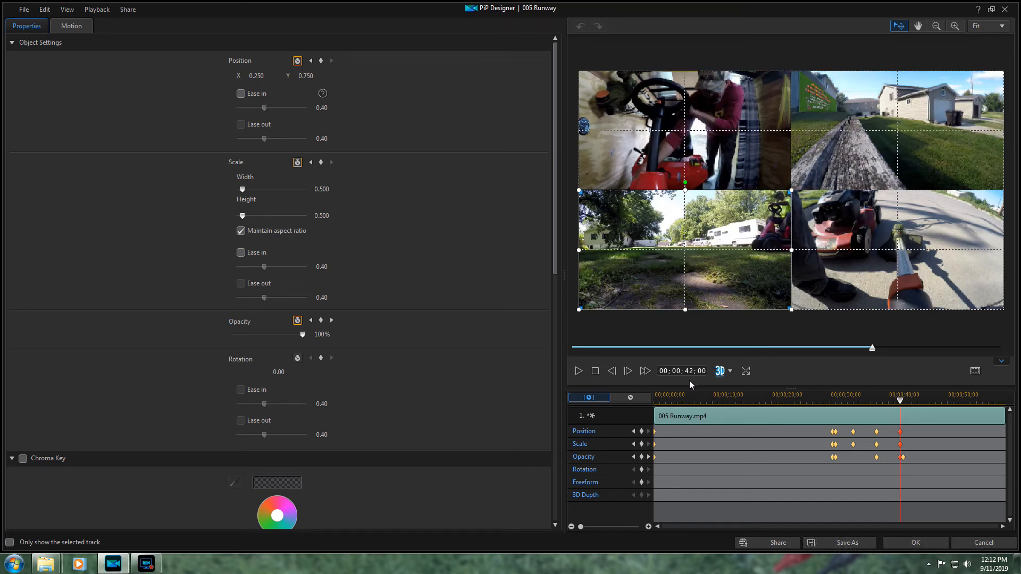
pyautogui.click(649, 457)
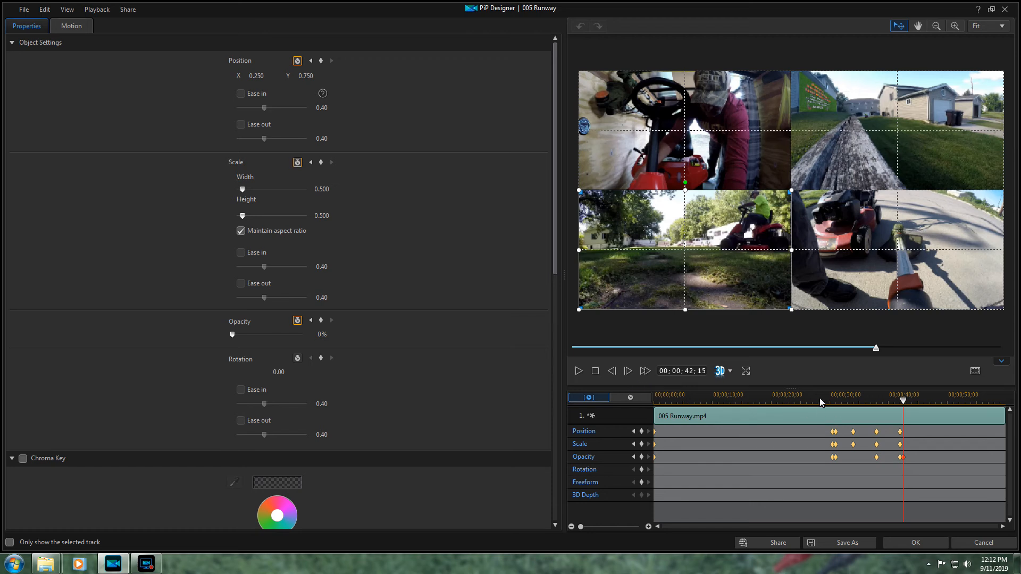
# Play the 005 Runway clip from 00;00;25;22 to check its zoom, and stop the project playback in the main editor
pyautogui.click(805, 396)
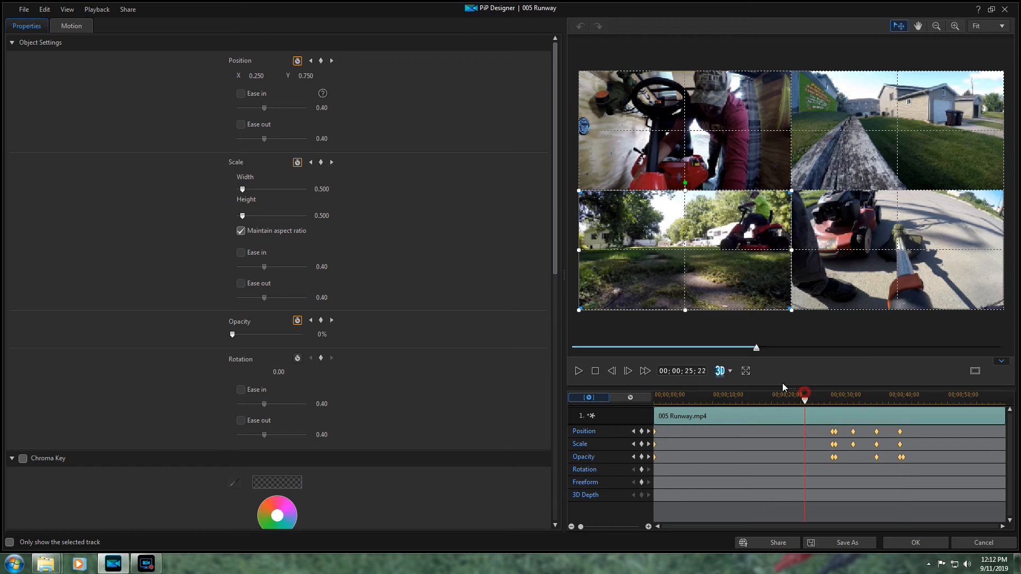
pyautogui.click(578, 371)
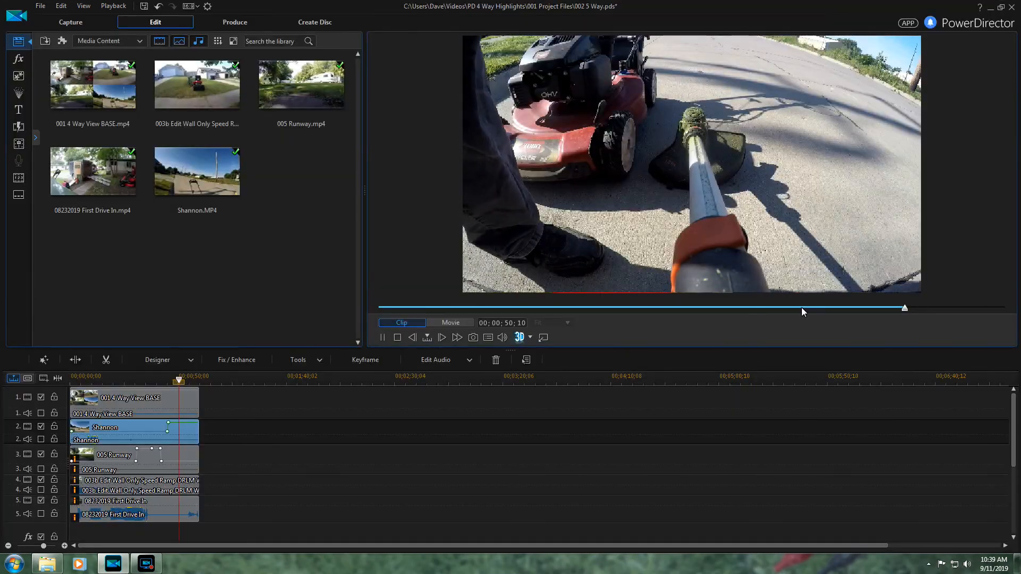
pyautogui.click(400, 338)
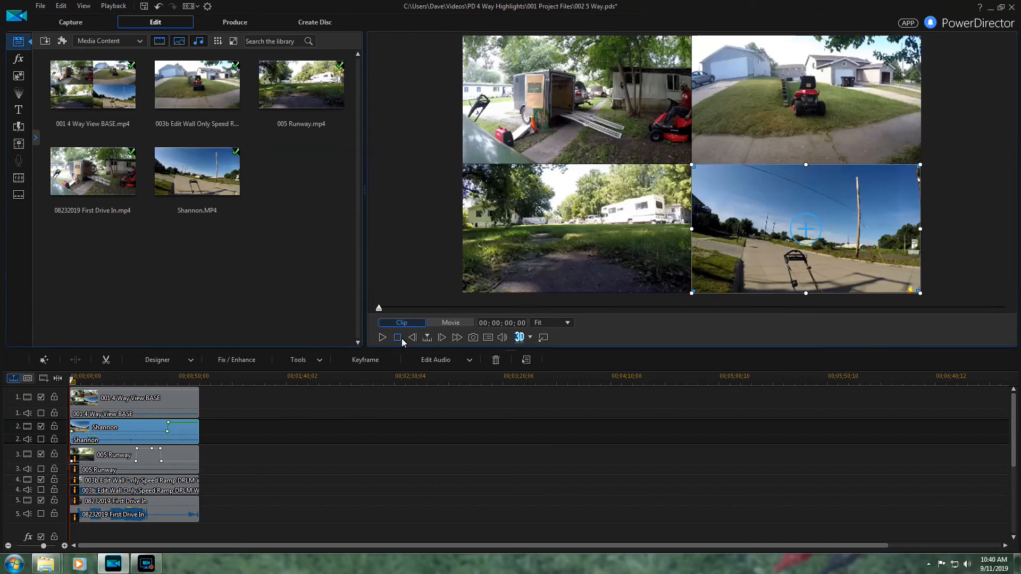